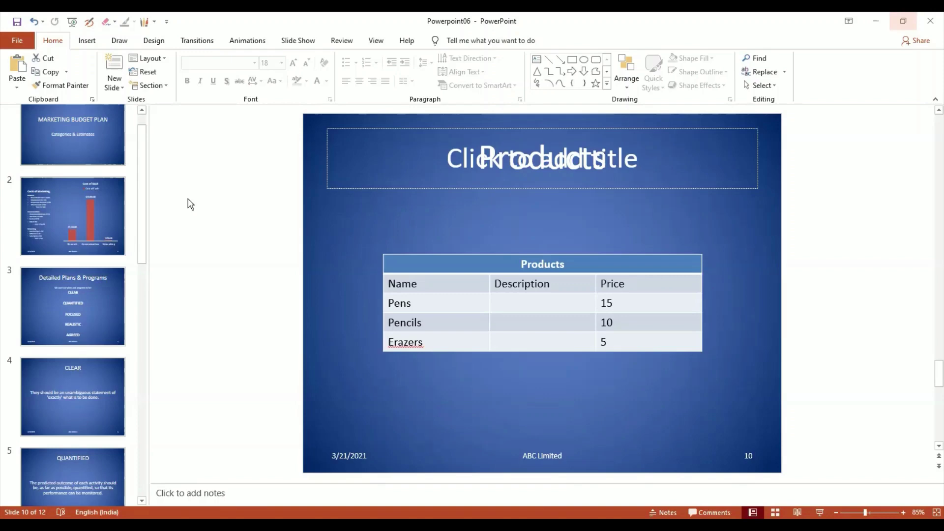
- Start a new blank presentation, Presentation2, from the File menu's New options
left_click(19, 40)
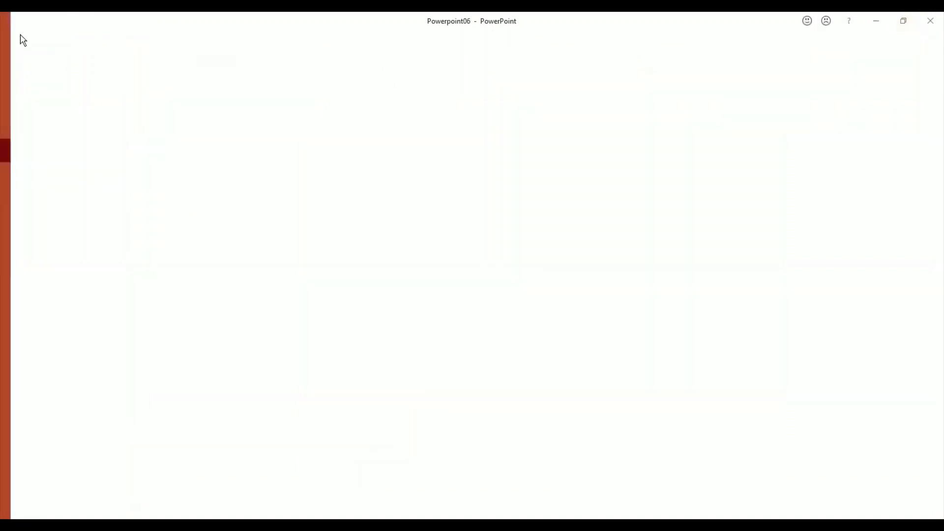
left_click(49, 101)
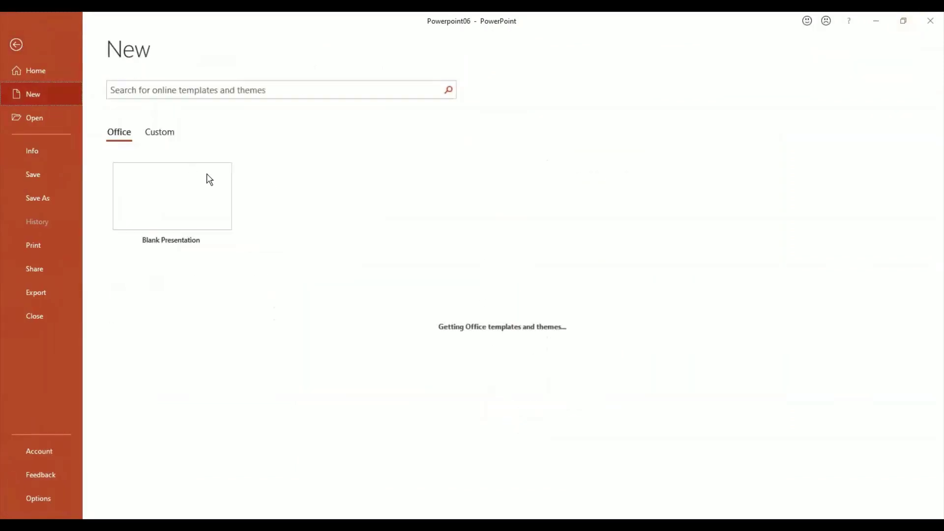
key("Escape")
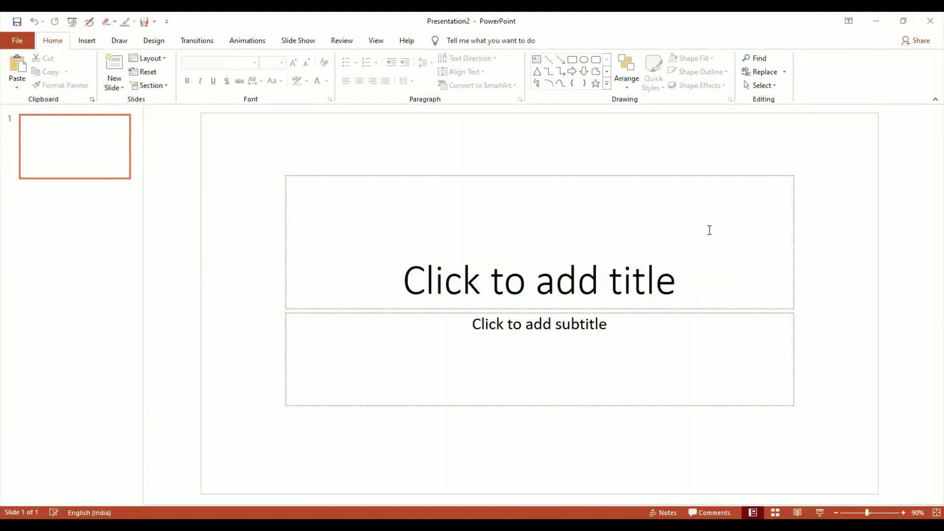
- Open the New Photo Album dialog from Insert > Photo Album
left_click(683, 174)
left_click(657, 157)
left_click(84, 41)
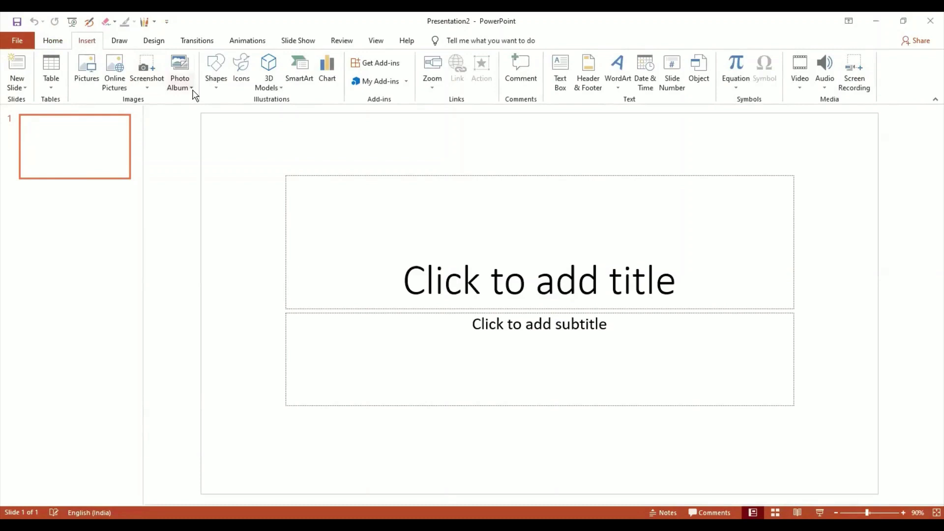
left_click(193, 91)
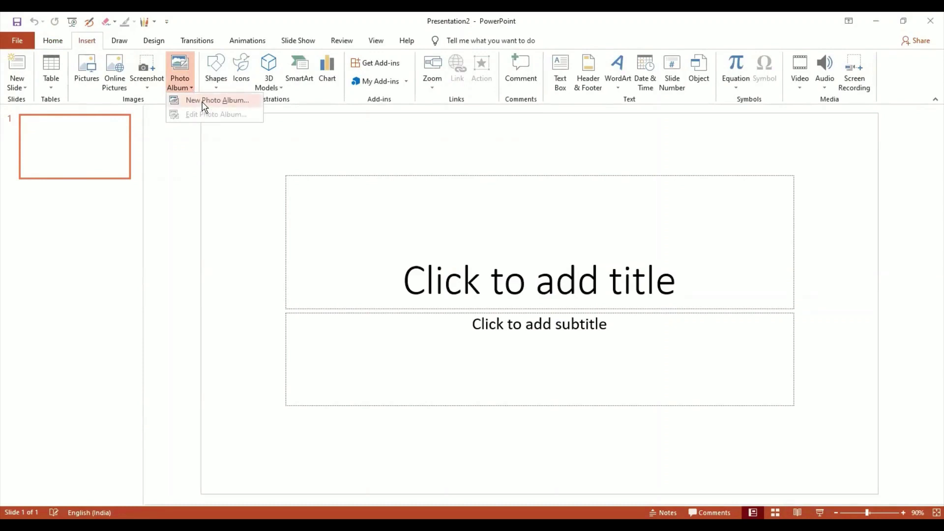
left_click(204, 102)
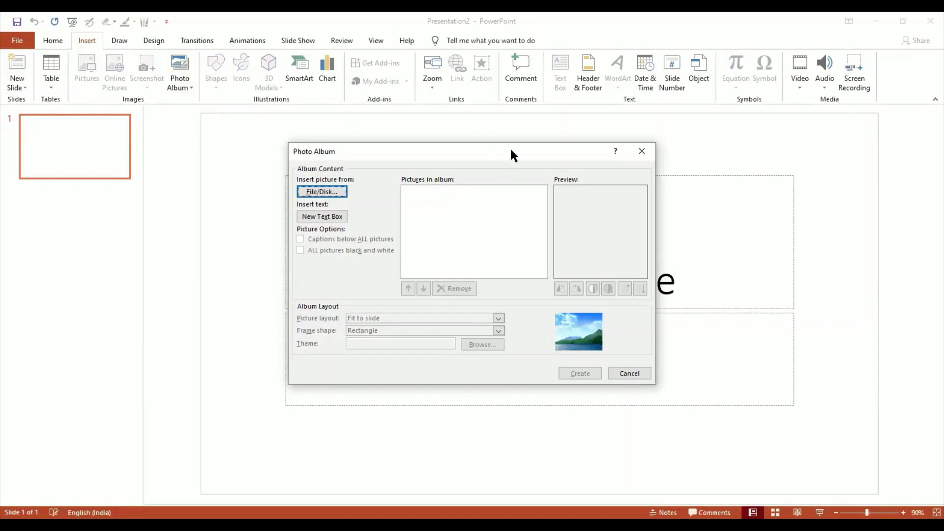
- Browse the Desktop via File/Disk and insert pictures 1, 2 and 3 into the album
left_click_drag(511, 150, 513, 141)
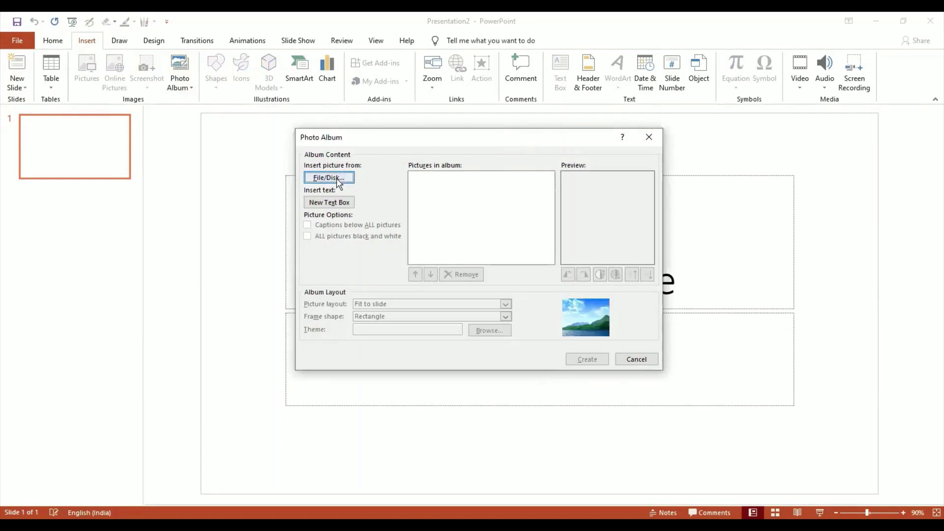
left_click(337, 180)
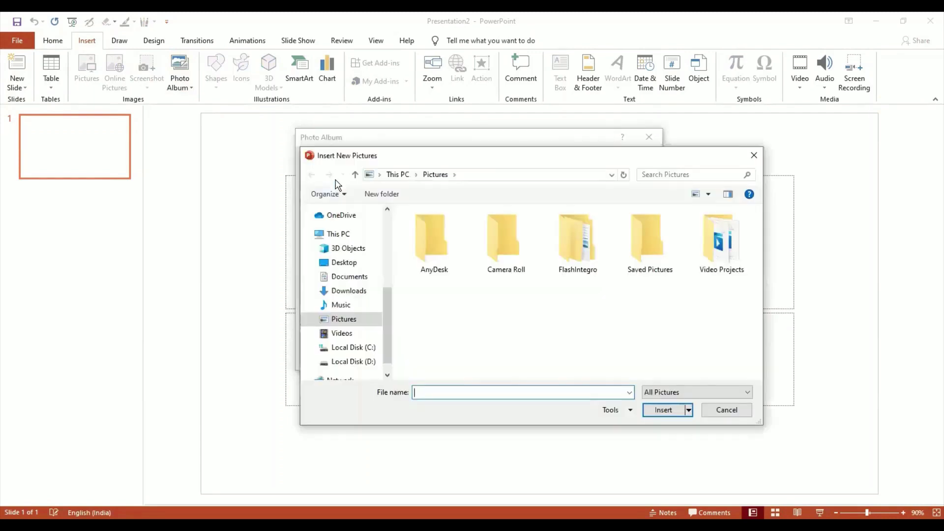
left_click_drag(497, 164, 468, 143)
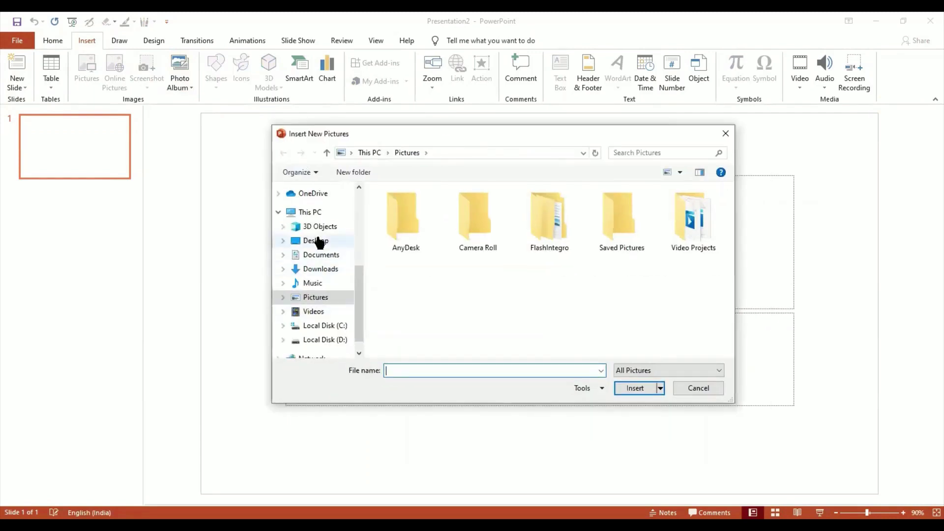
left_click(316, 241)
scroll(730, 347, "down", 5)
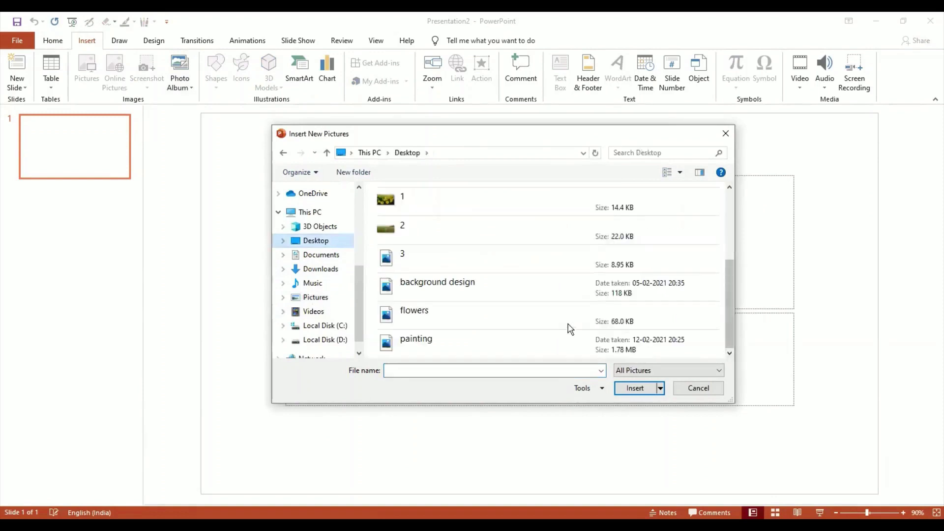
left_click(505, 199)
left_click(513, 232, "ctrl")
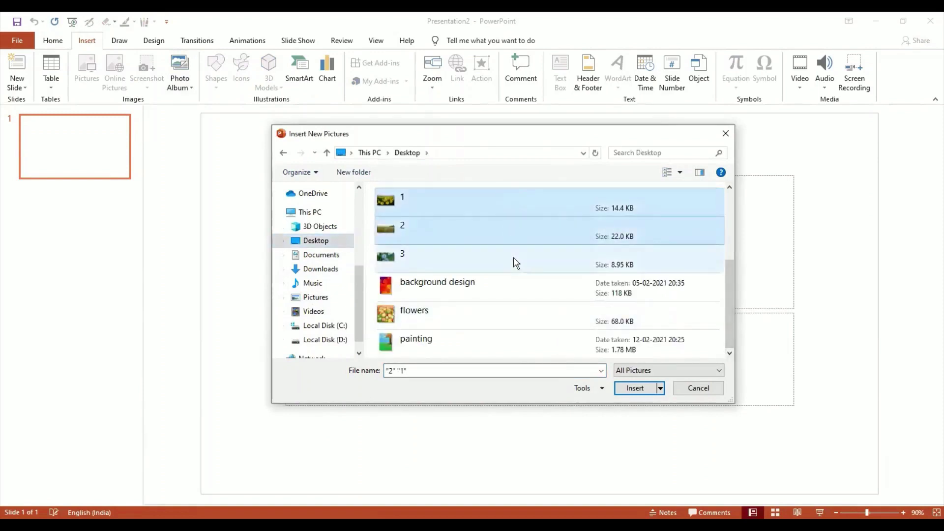
left_click(516, 265, "ctrl")
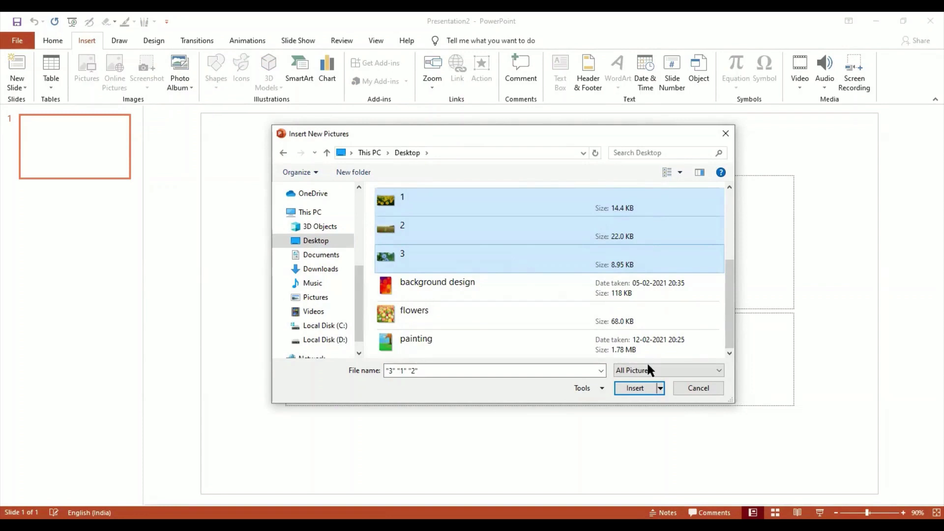
left_click(643, 388)
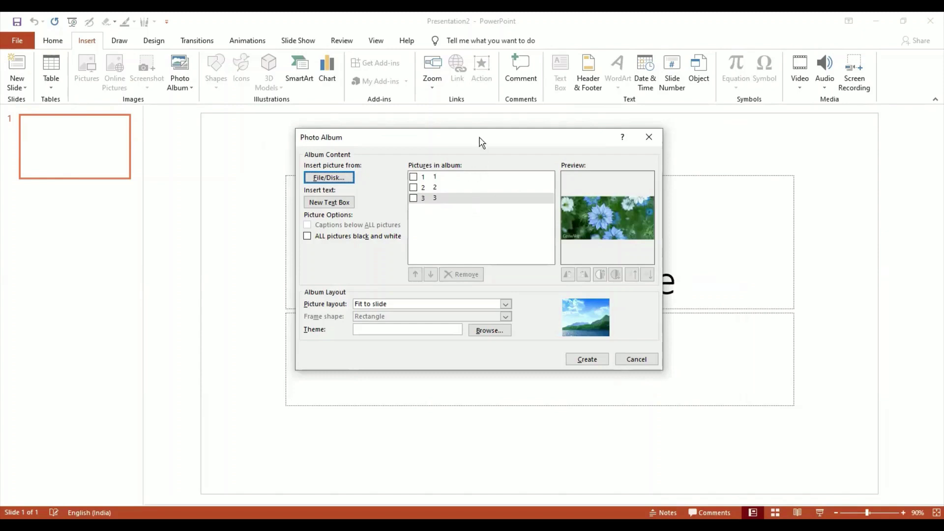
- Move picture 2 to the top of the album's picture list
left_click_drag(481, 141, 486, 144)
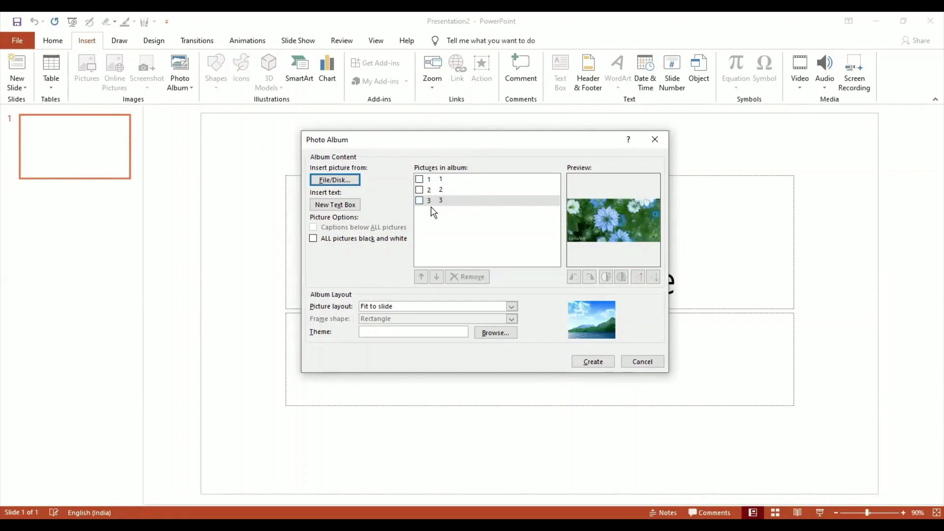
left_click(419, 190)
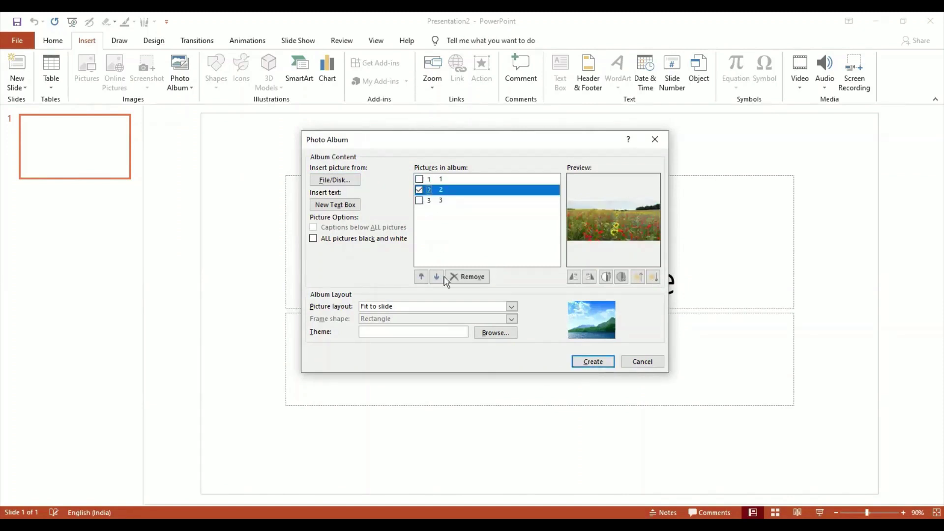
left_click(420, 278)
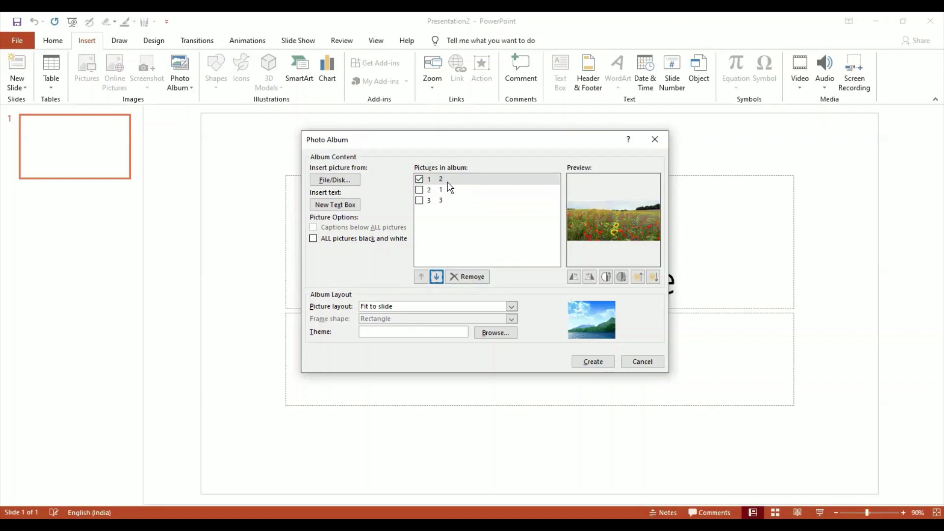
left_click(419, 179)
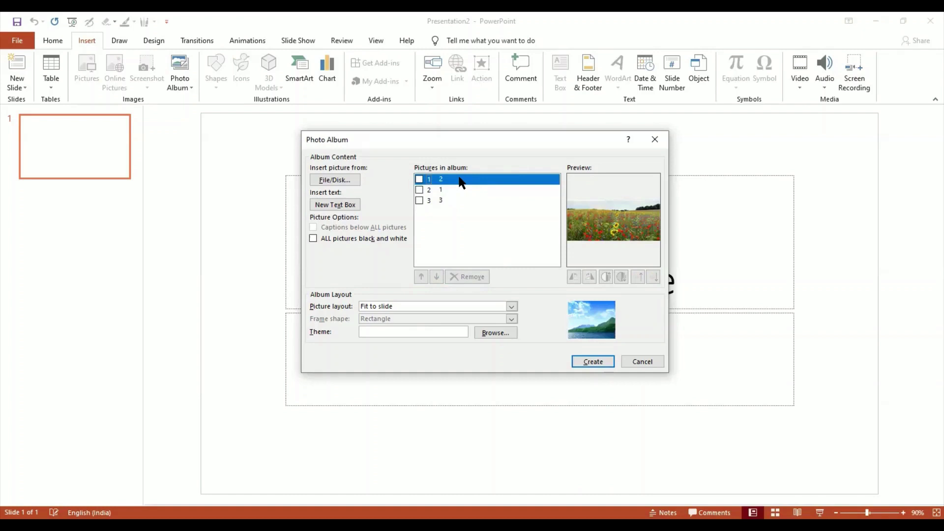
- Preview the pictures, then move picture 3 up one place for order 2, 3, 1
left_click(459, 191)
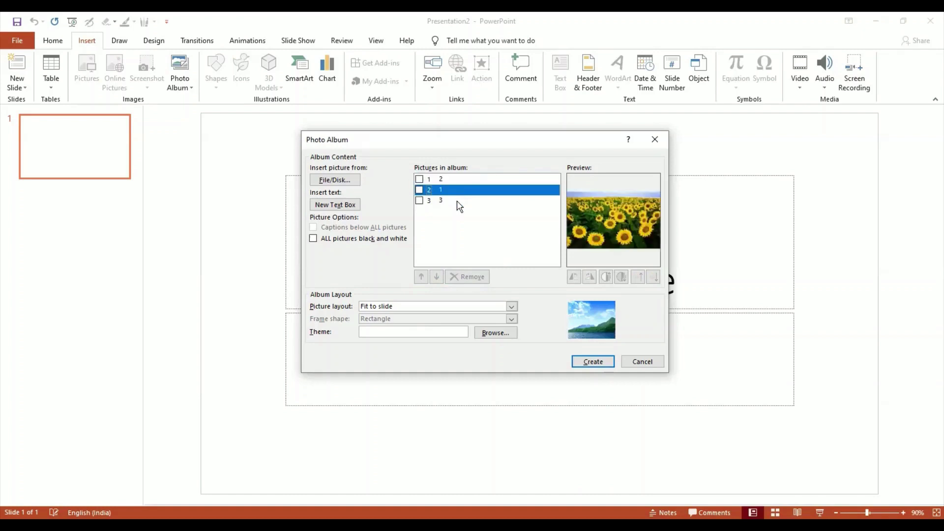
left_click(460, 203)
left_click(459, 190)
left_click(459, 179)
left_click(459, 190)
left_click(460, 201)
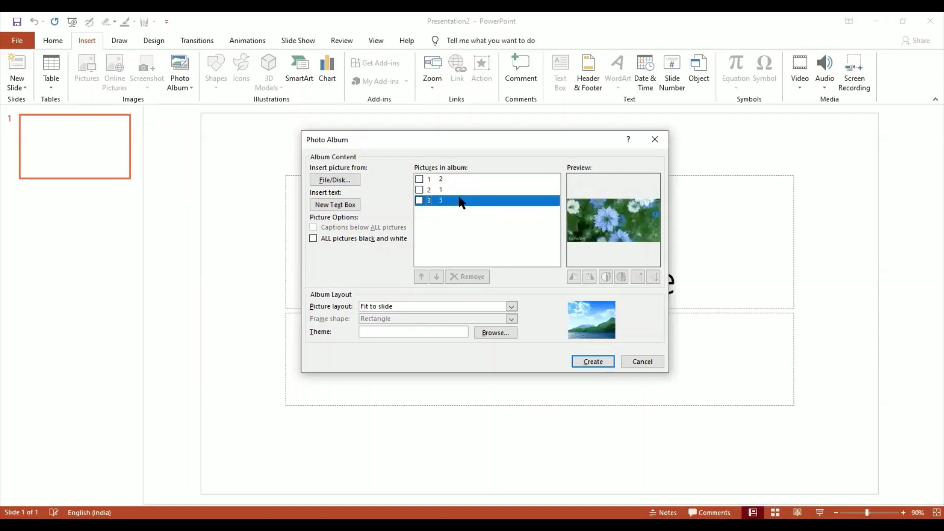
left_click(419, 201)
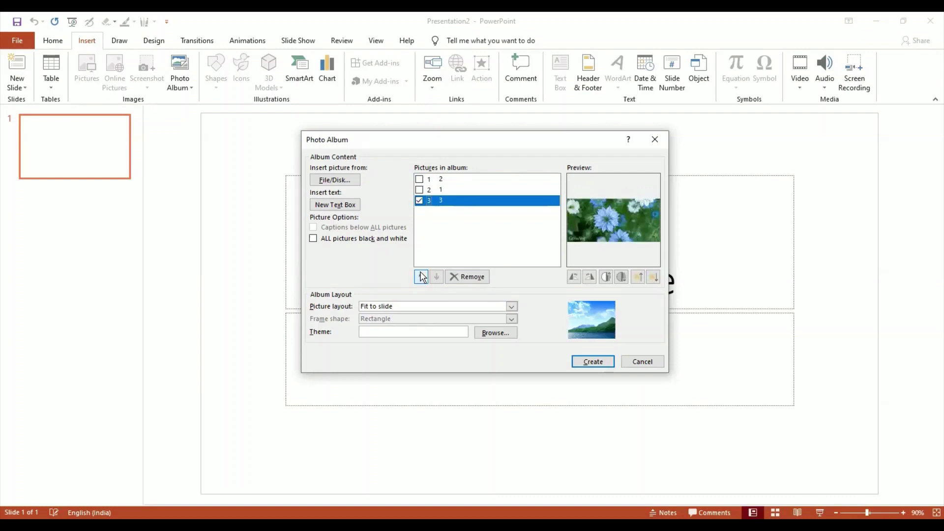
left_click(421, 276)
left_click(419, 190)
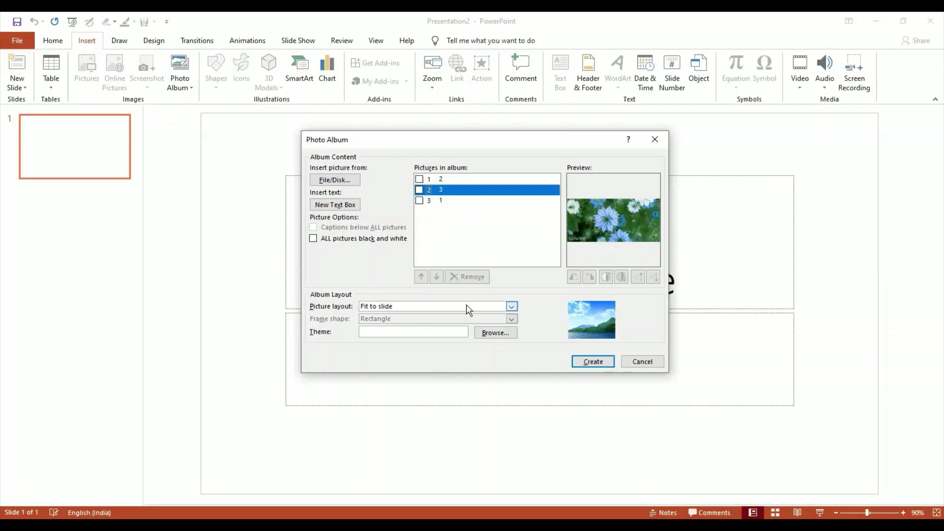
- Try the 2 pictures, 4 pictures, 1 picture with title and 2 pictures with title layouts
left_click(512, 308)
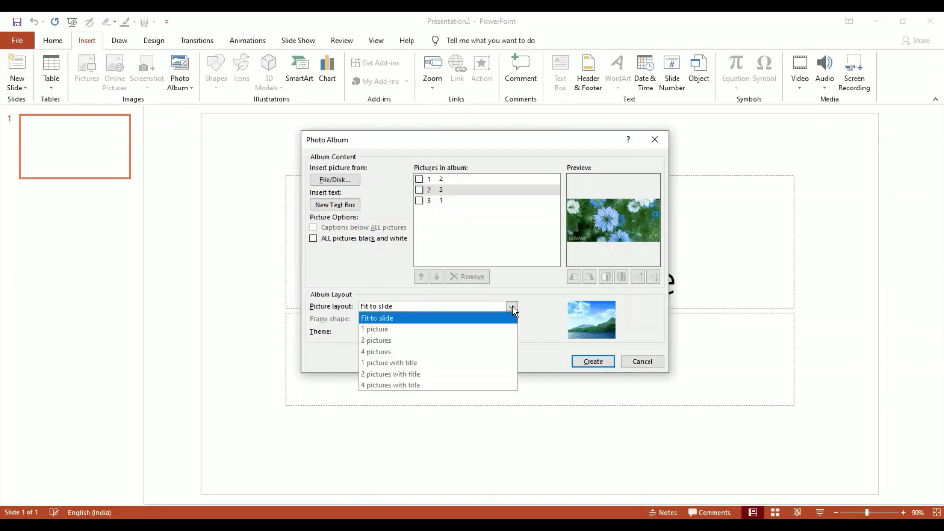
left_click(503, 339)
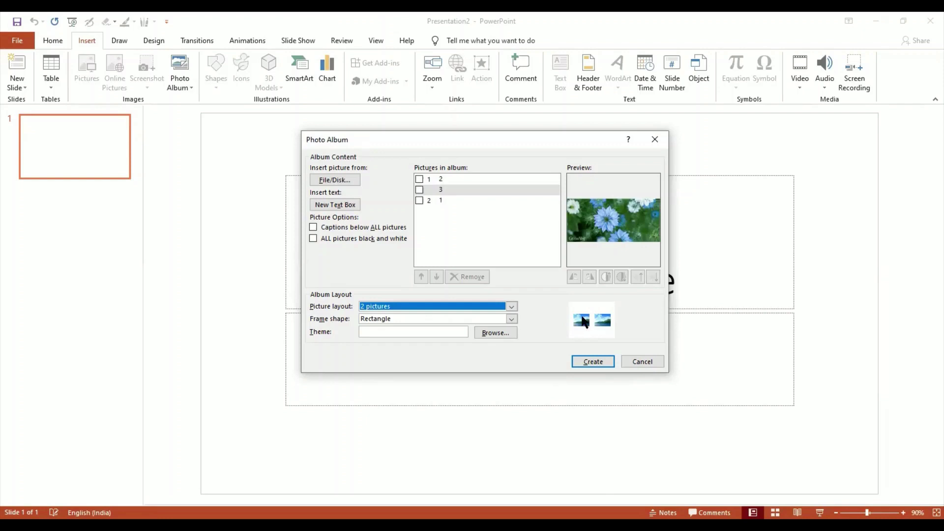
left_click(512, 307)
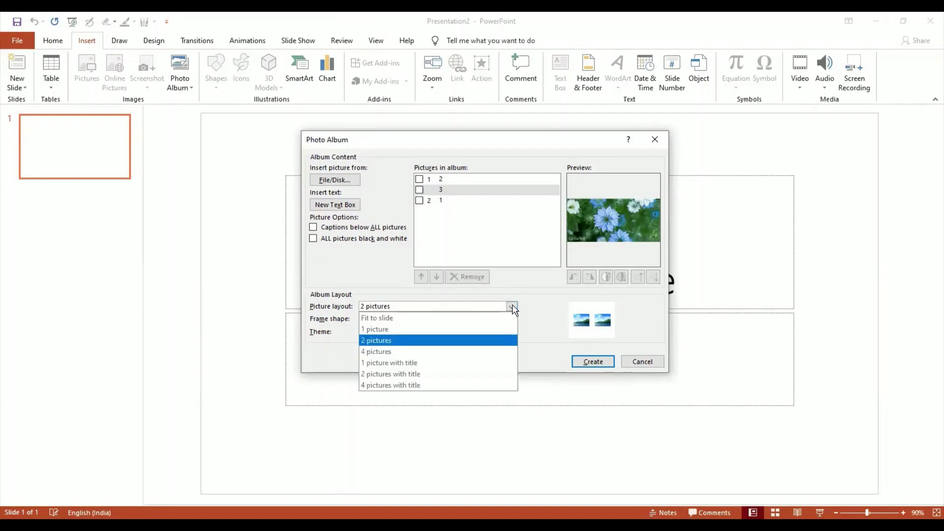
left_click(506, 350)
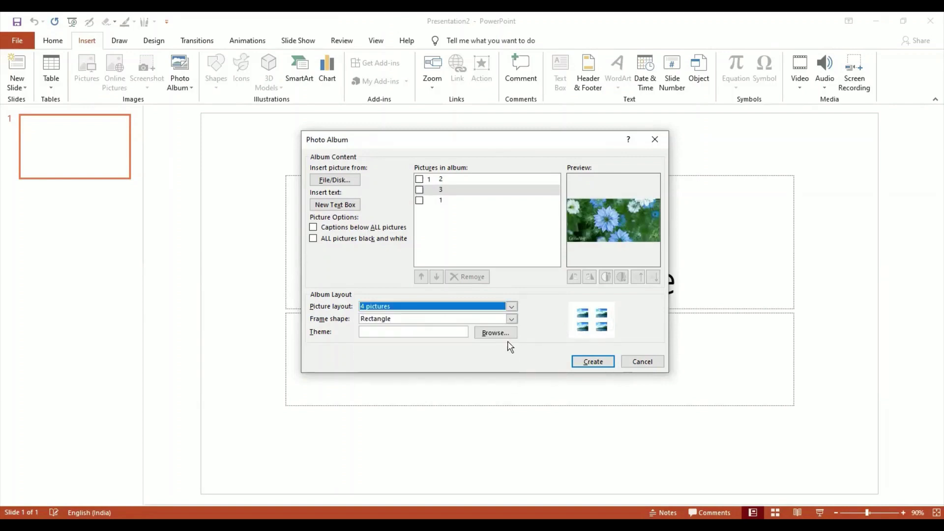
left_click(511, 307)
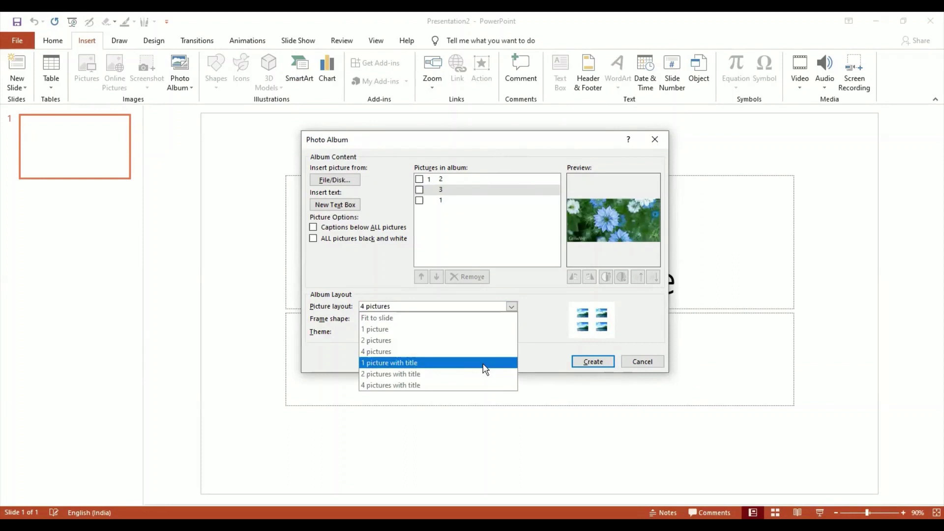
left_click(553, 320)
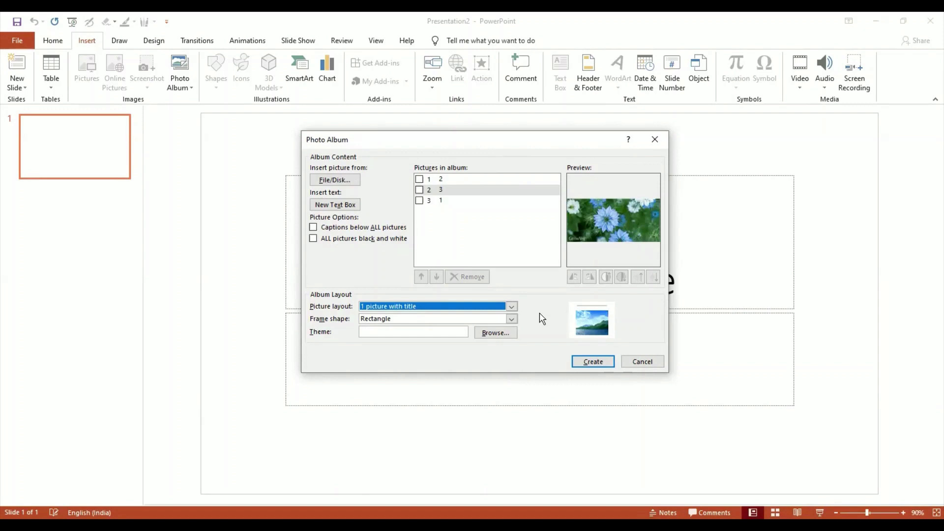
left_click(512, 306)
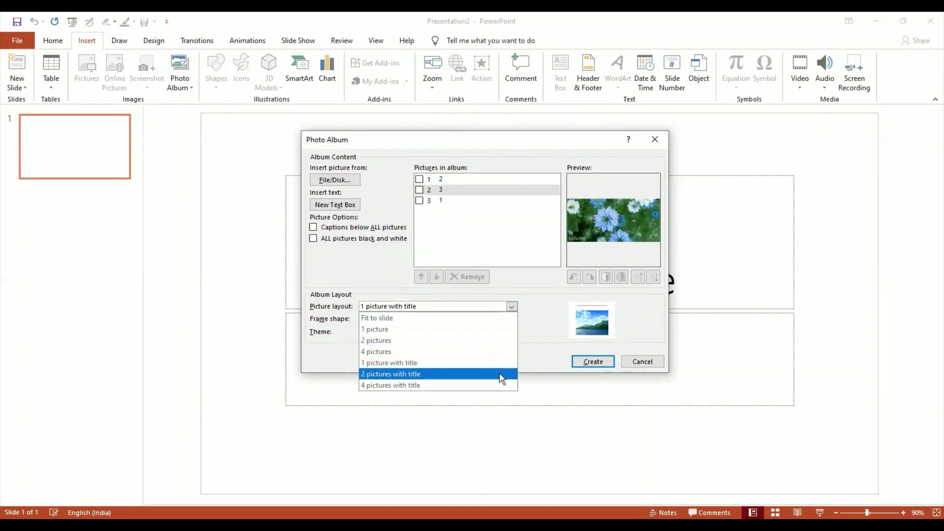
left_click(501, 375)
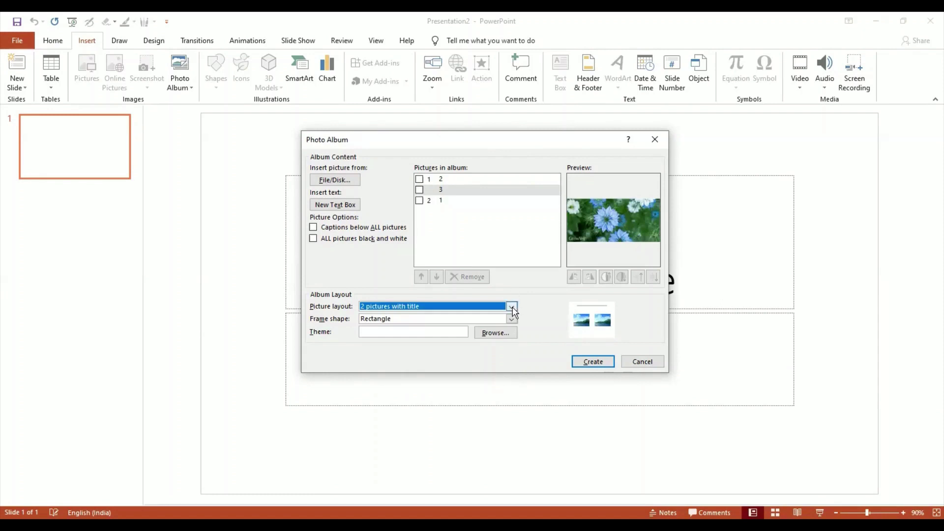
- Try 1 picture with title and Fit to slide, then settle on the 1 picture layout
key("alt+Down")
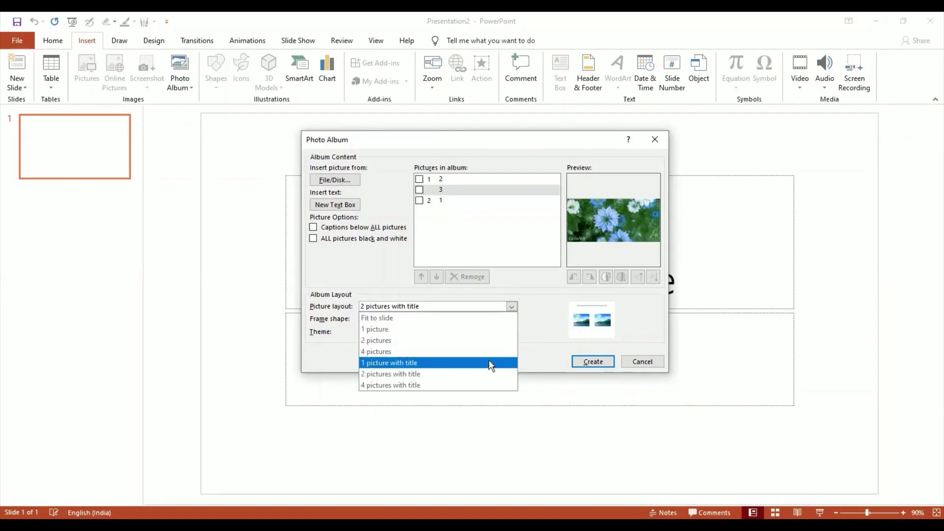
left_click(489, 363)
left_click(511, 307)
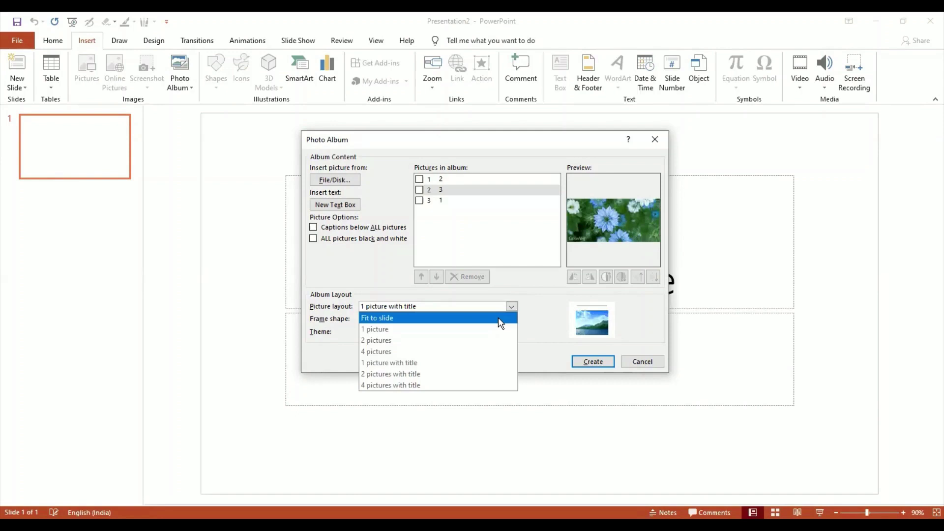
key("Return")
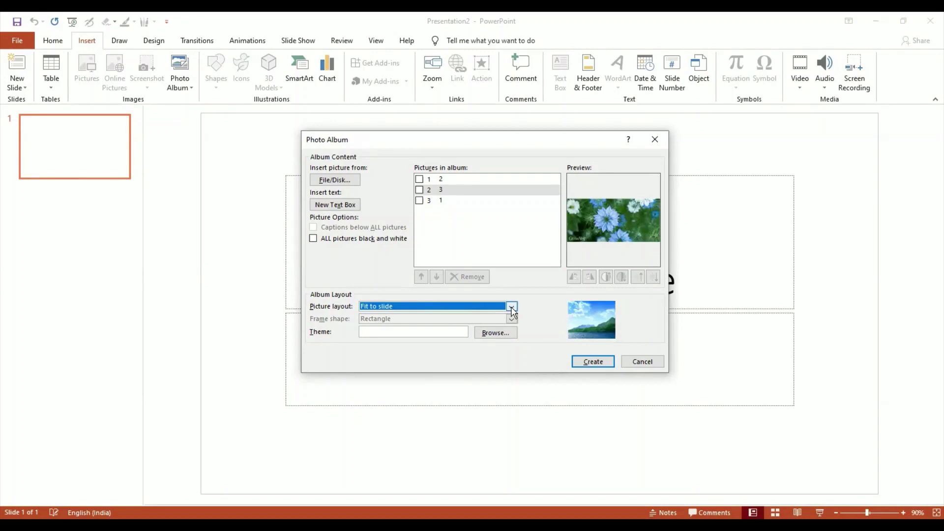
key("Down")
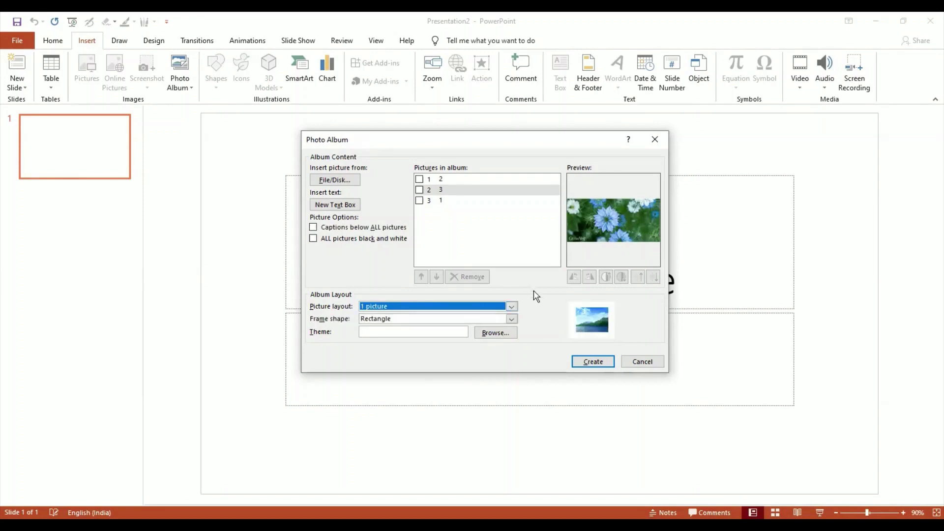
- Try Center Shadow Rectangle, then set the frame shape to Simple Frame, White and browse for a theme
left_click(511, 319)
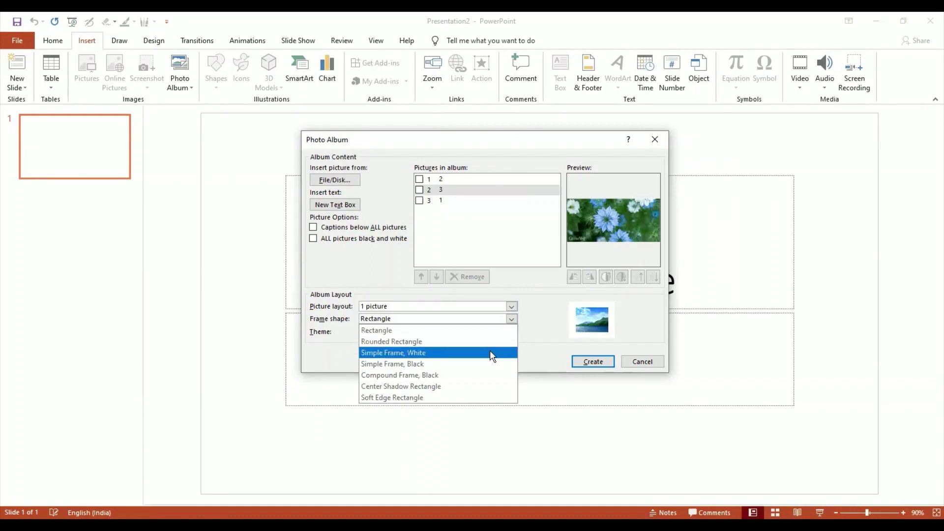
left_click(496, 391)
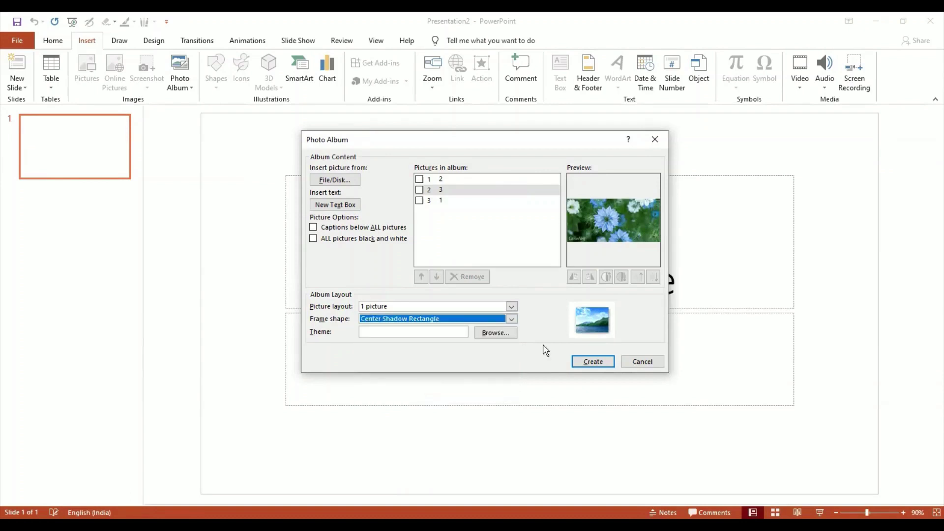
left_click(513, 319)
left_click(503, 351)
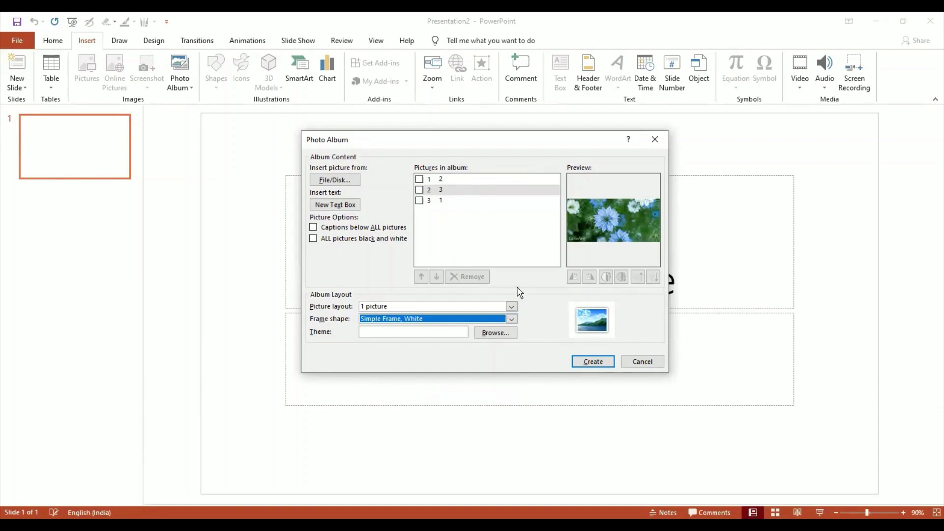
left_click(507, 335)
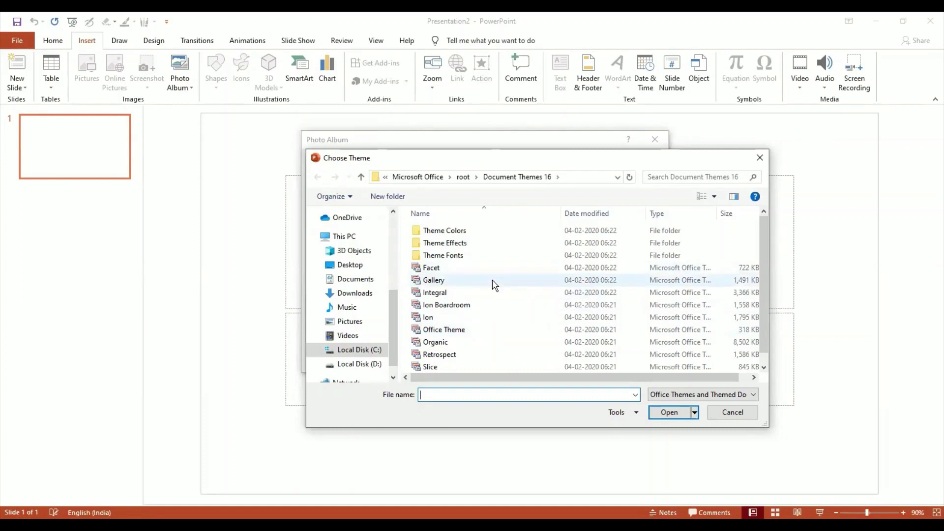
- Select the Gallery theme and create the album, generating Presentation3 with a PHOTO ALBUM title slide
left_click(494, 285)
left_click(670, 414)
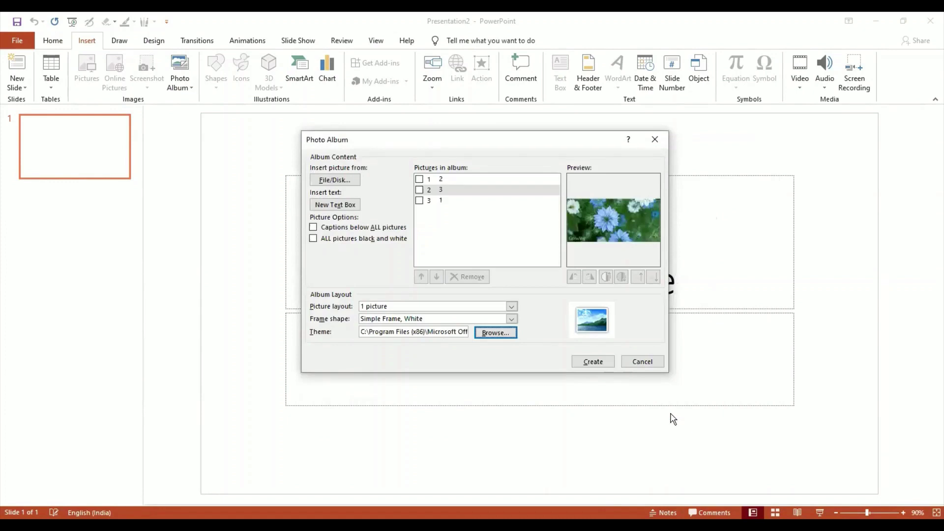
left_click(595, 362)
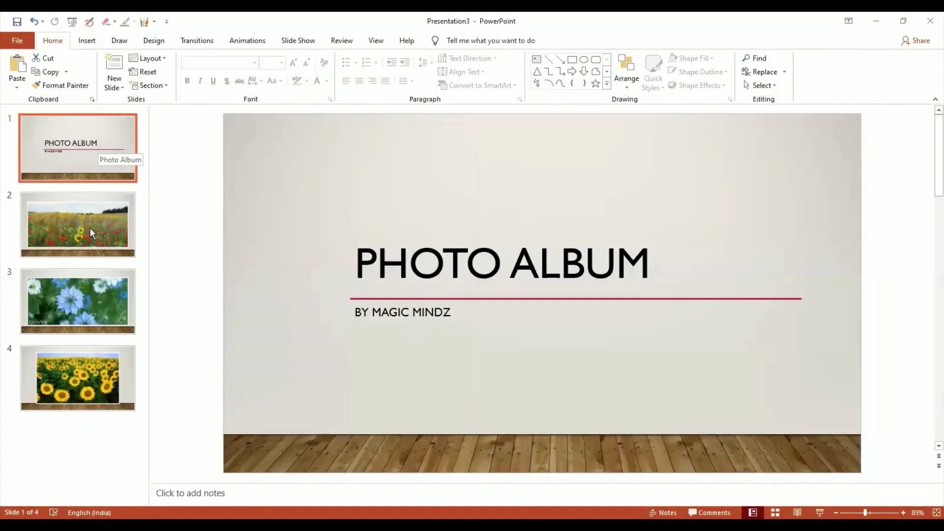
left_click(89, 229)
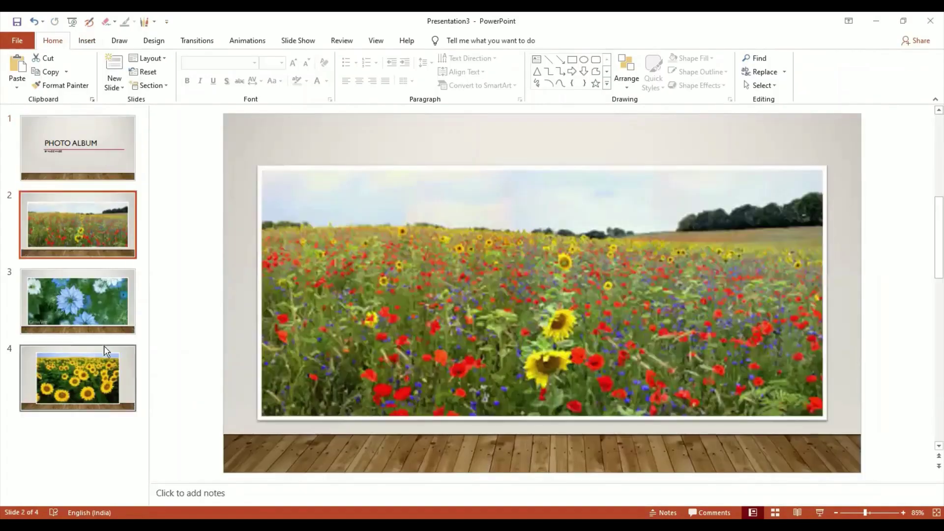
- Return to the title slide and reopen the album with Insert > Photo Album > Edit Photo Album
left_click(95, 303)
left_click(98, 172)
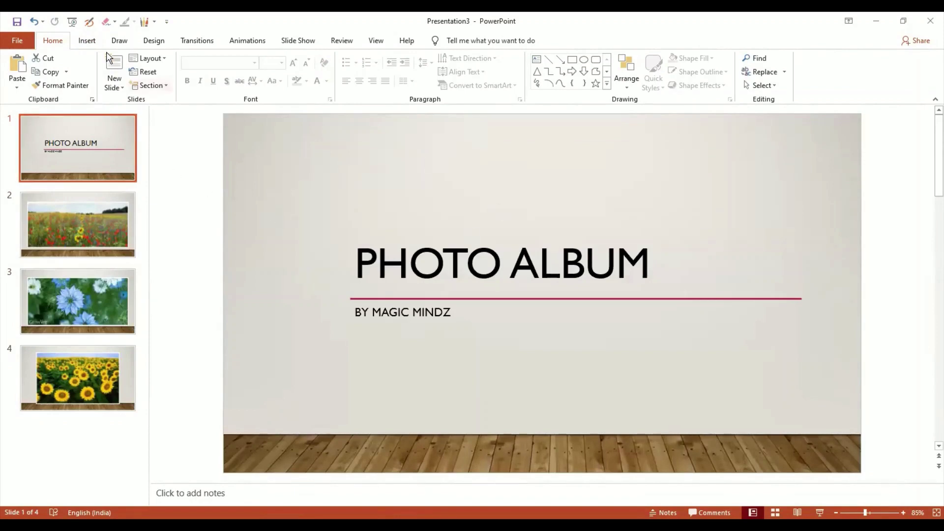
left_click(91, 40)
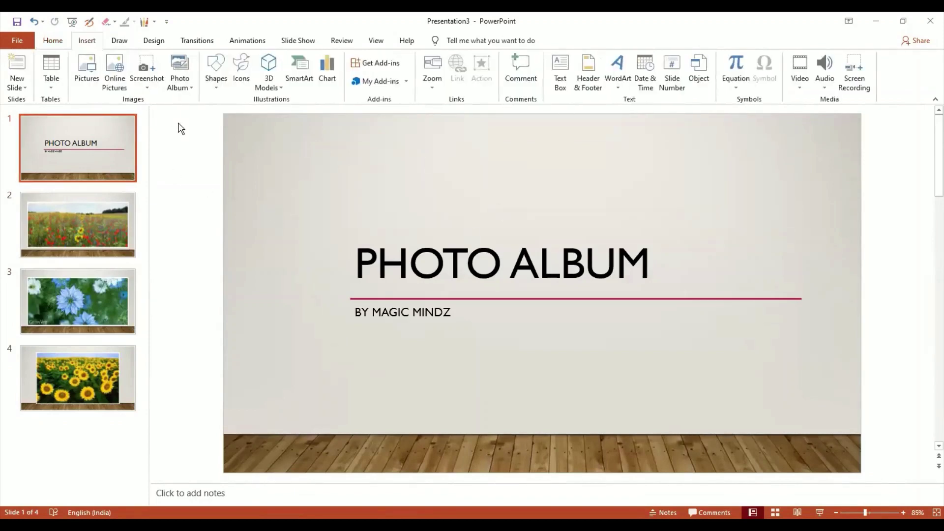
left_click(191, 90)
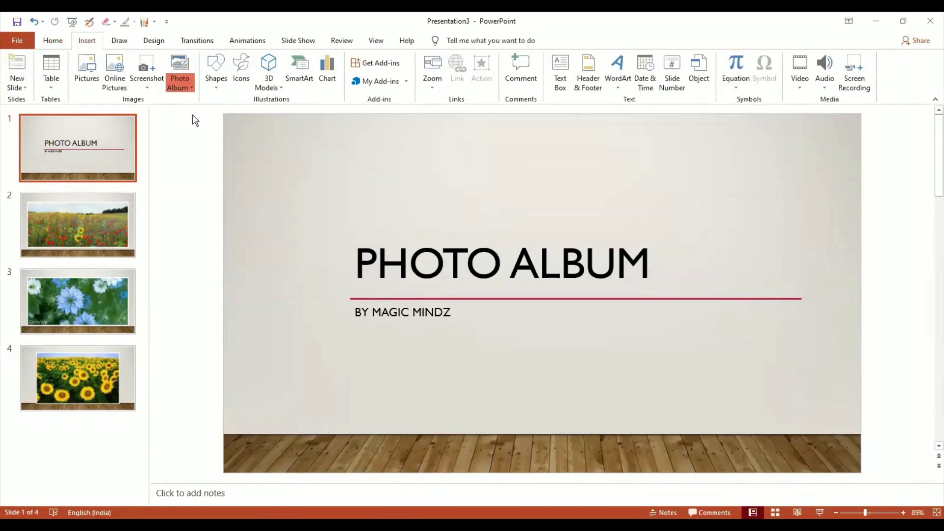
left_click(195, 120)
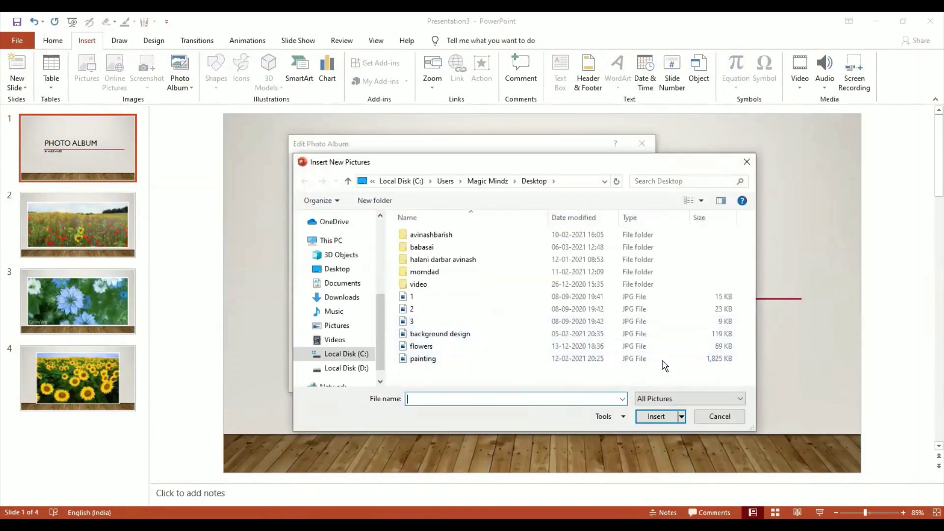
- Insert the flowers picture and position it fourth in the album, after 2, 3, 1
left_click(654, 348)
left_click(661, 418)
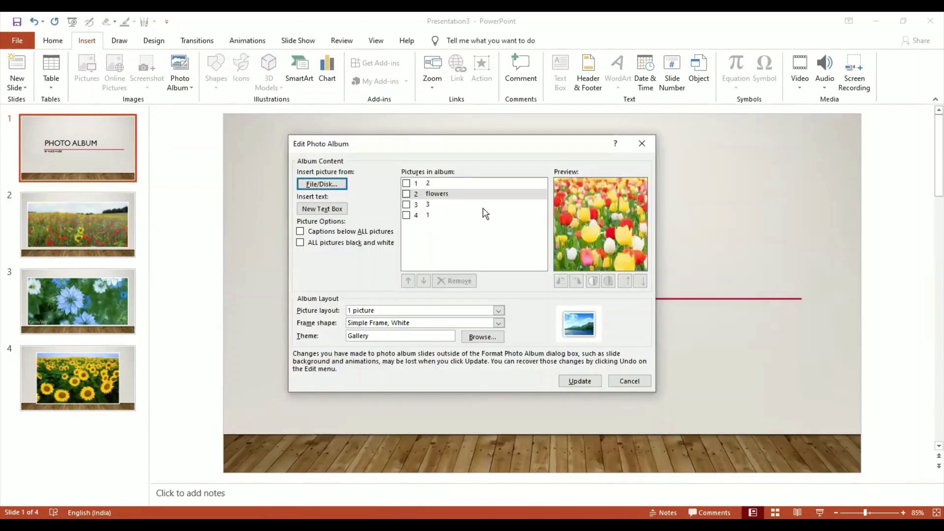
left_click(456, 193)
key("space")
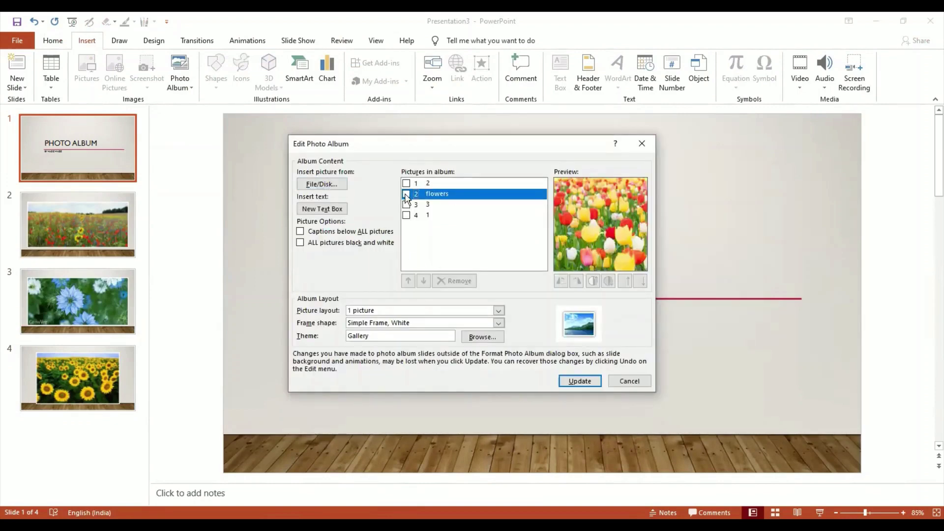
left_click(424, 282)
left_click(424, 281)
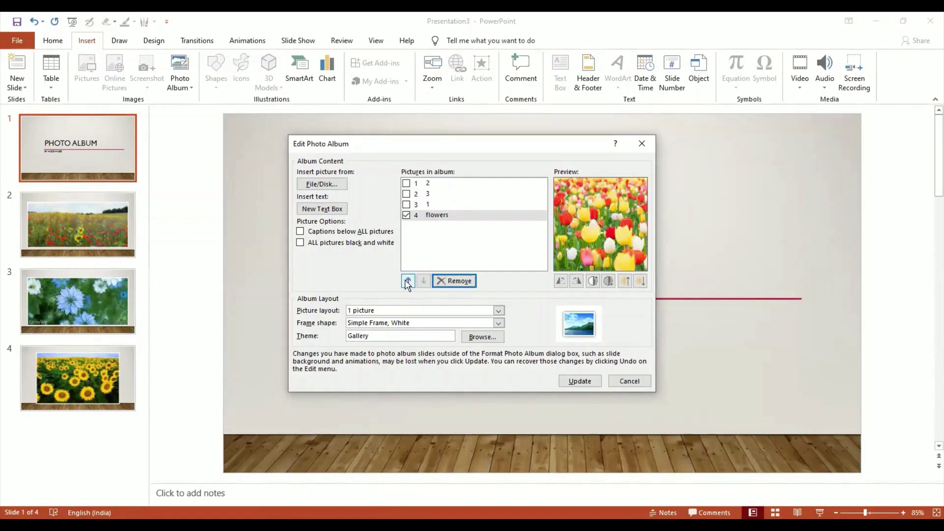
left_click(407, 281)
left_click(407, 281)
left_click(424, 281)
left_click(423, 281)
- Change the frame to Center Shadow Rectangle and toggle ALL pictures black and white on then off
left_click(498, 323)
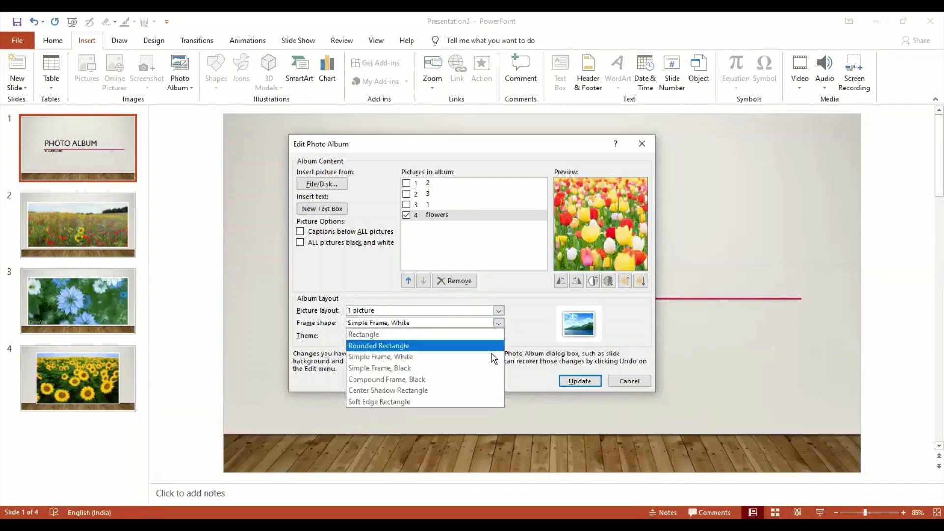
left_click(490, 390)
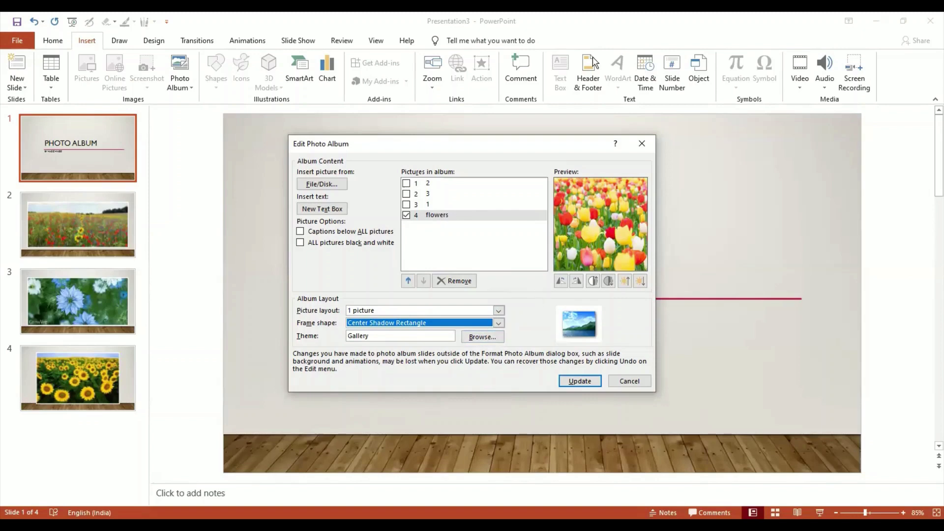
left_click(523, 143)
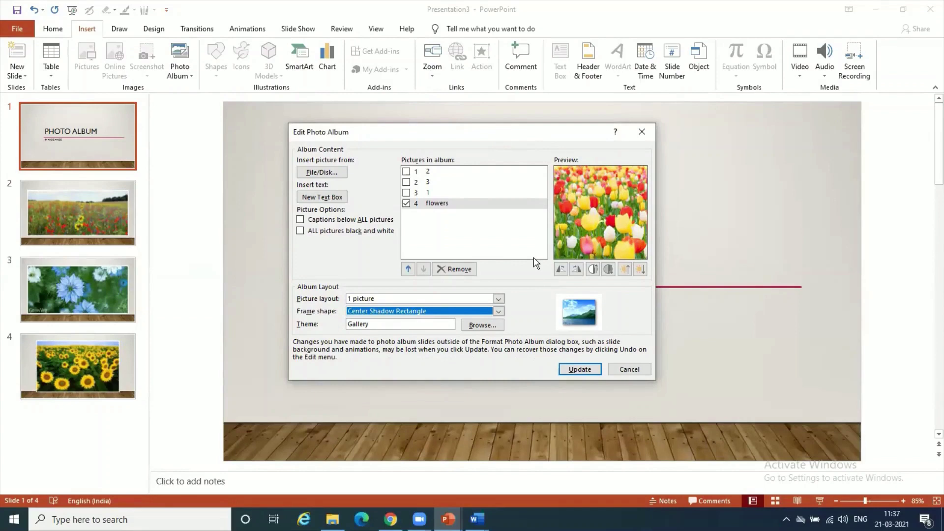
left_click(300, 231)
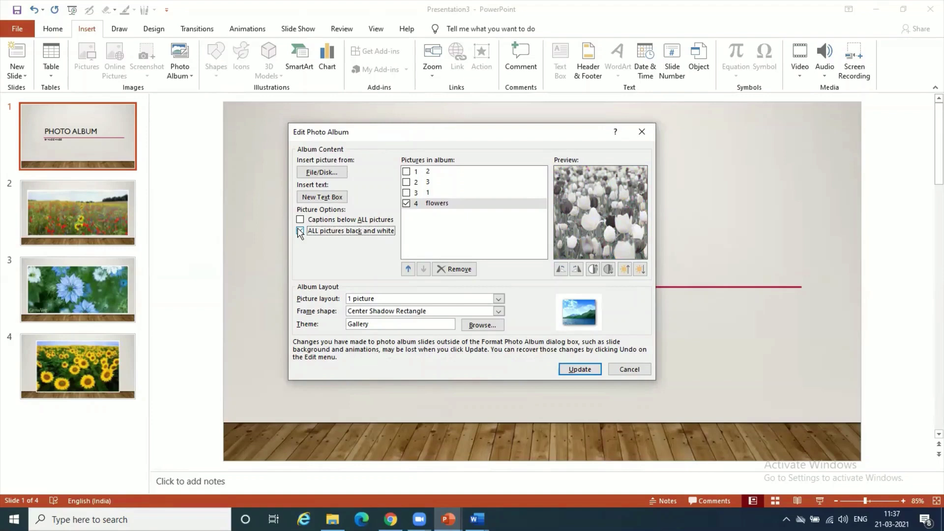
left_click(300, 231)
- Switch the album pictures back to colour and remove picture 1 from the list
key("space")
left_click(430, 204)
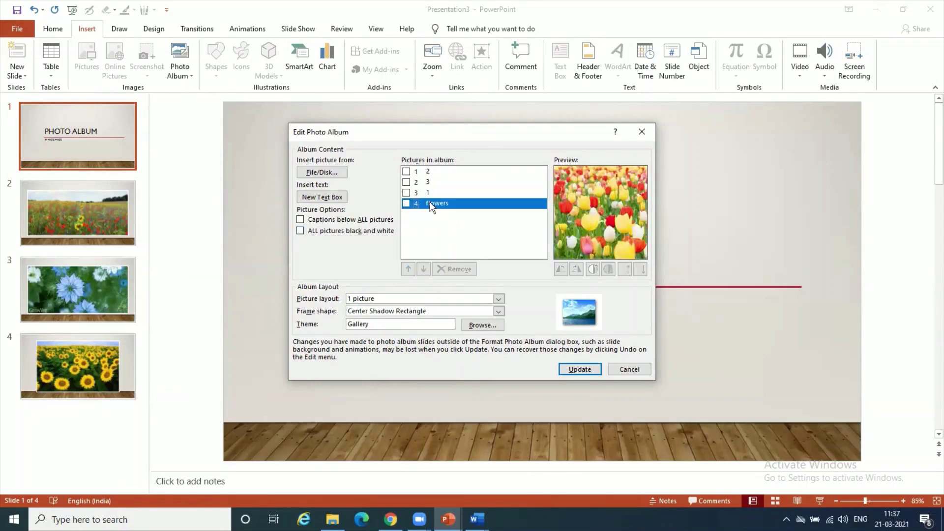
left_click(406, 203)
left_click(407, 193)
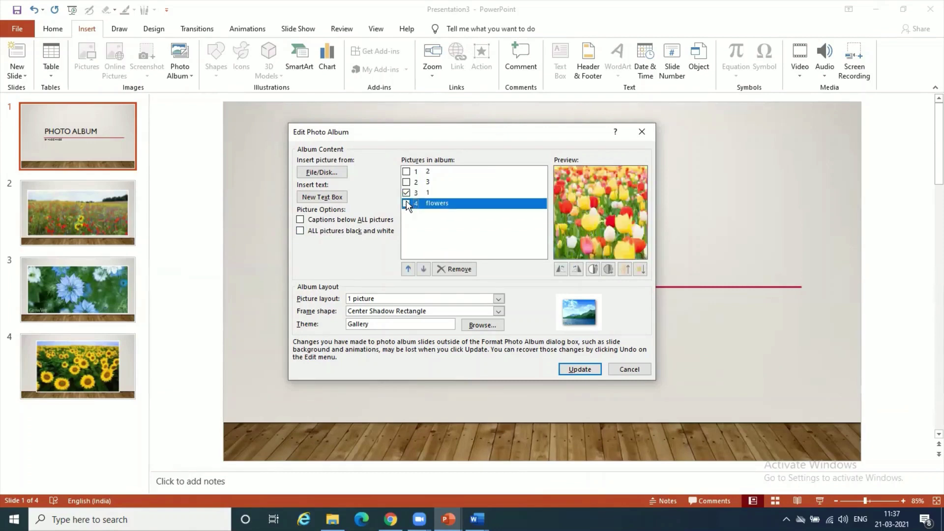
left_click(461, 271)
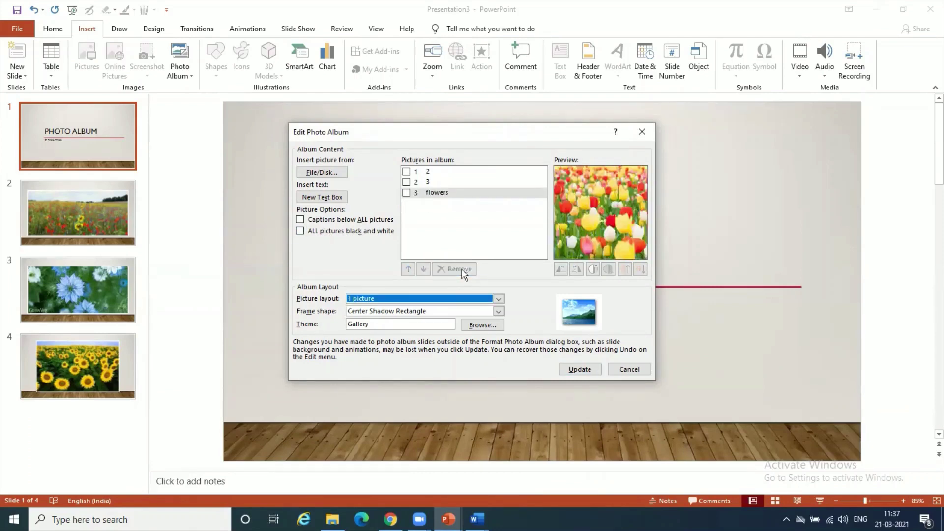
- Insert the painting file from disk so it follows flowers in the album
left_click(338, 175)
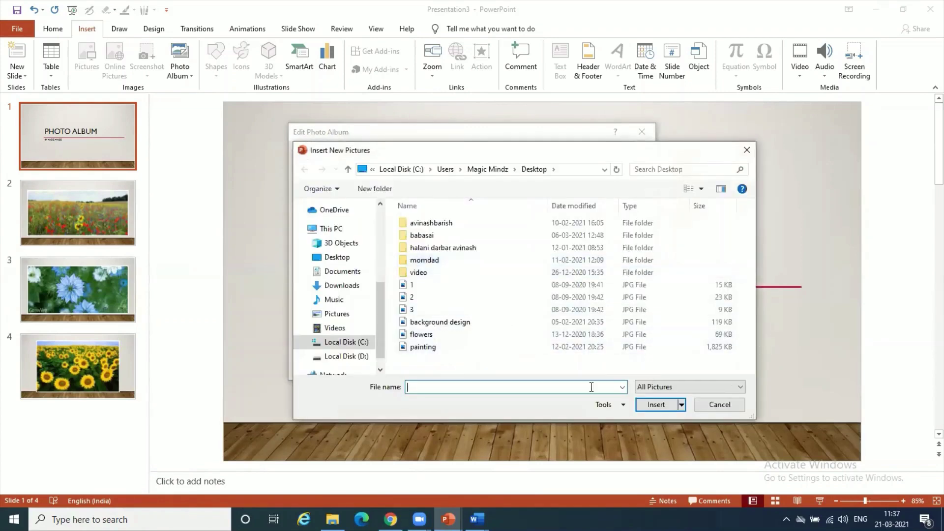
left_click(480, 347)
left_click(652, 405)
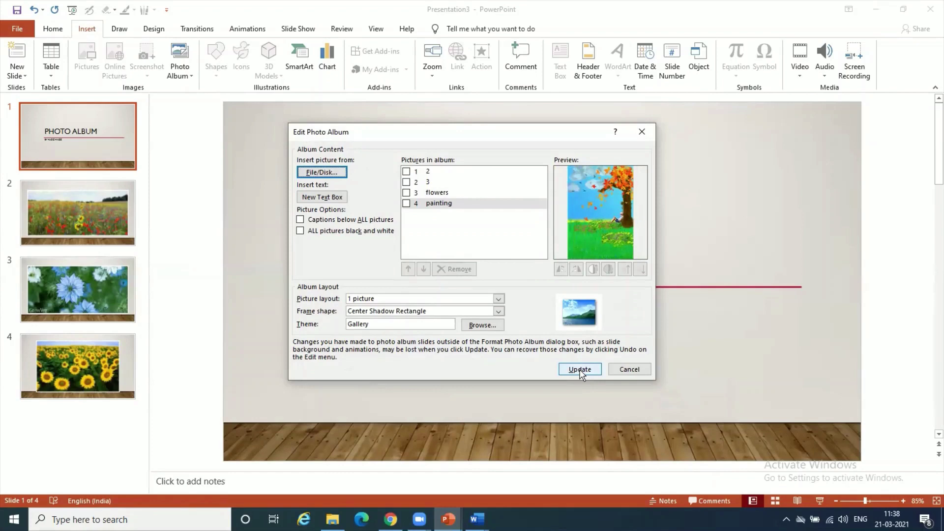
- Update the album, then review the poppy field, blue flowers, tulip and painting slides
left_click(579, 370)
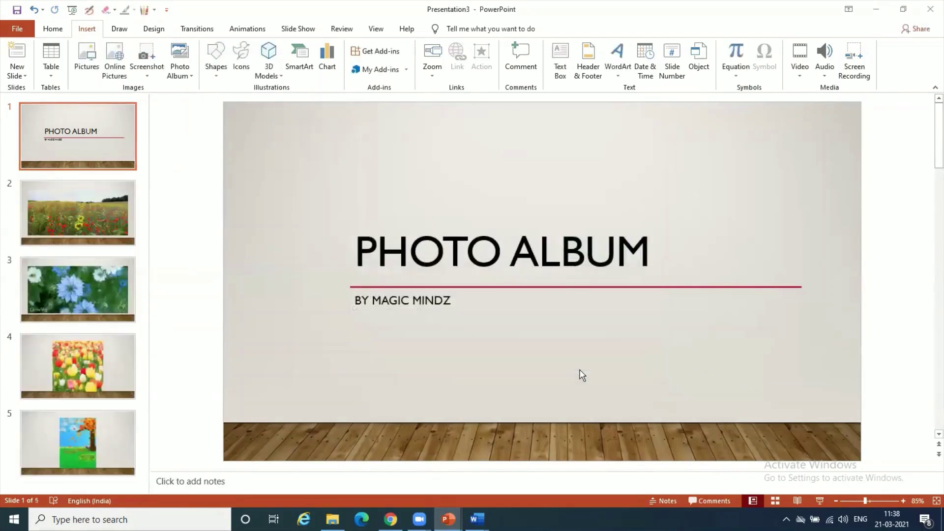
left_click(96, 195)
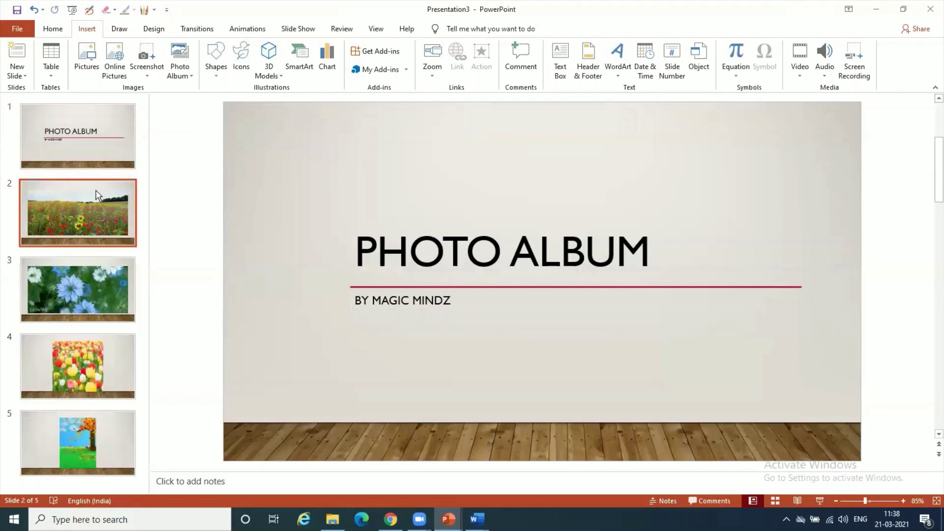
left_click(96, 284)
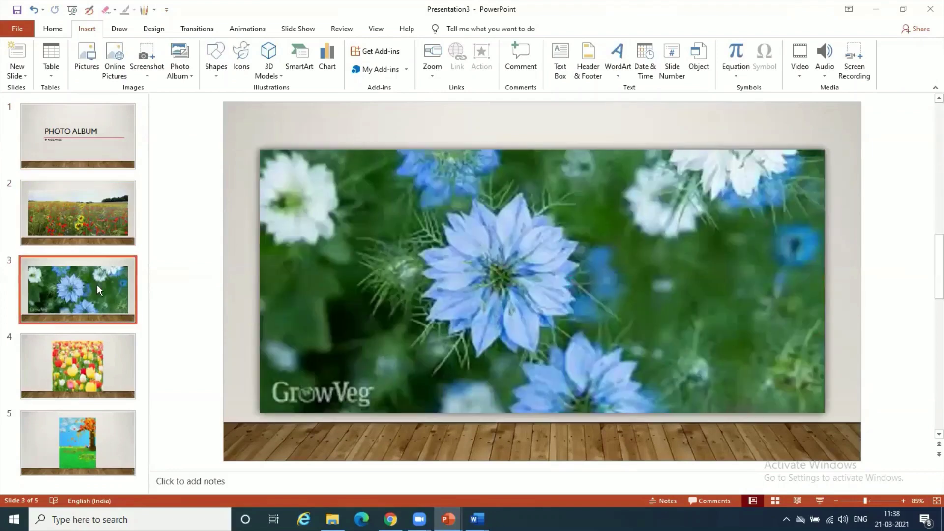
left_click(109, 364)
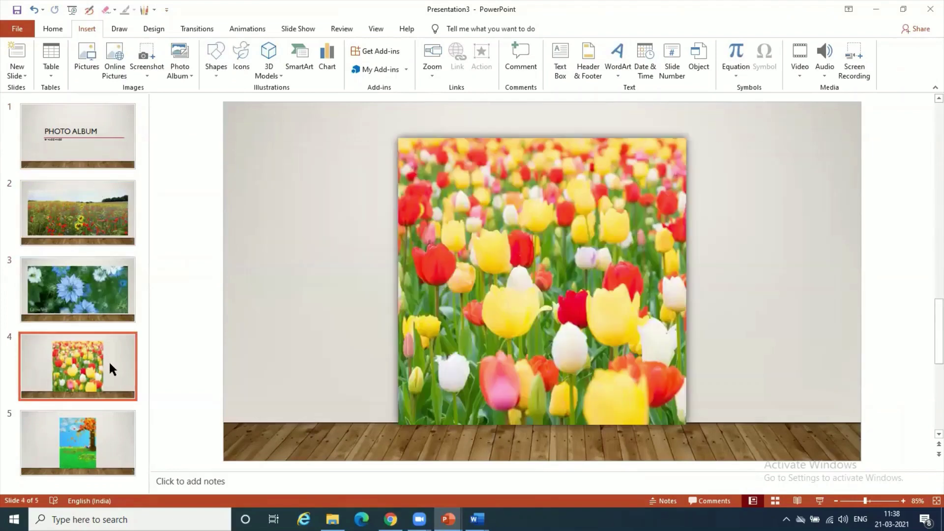
left_click(114, 431)
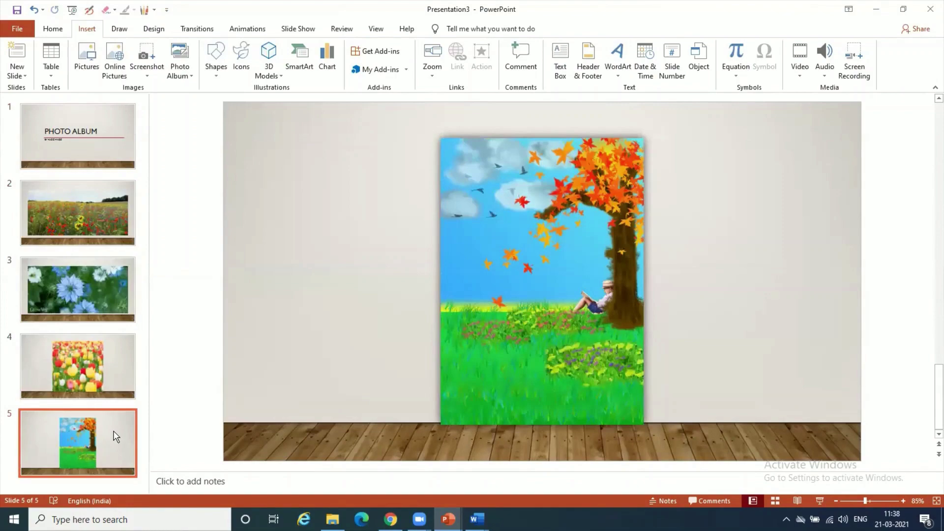
- Return through the tulip and blue flower slides to the poppy field slide
left_click(109, 383)
left_click(105, 291)
left_click(94, 193)
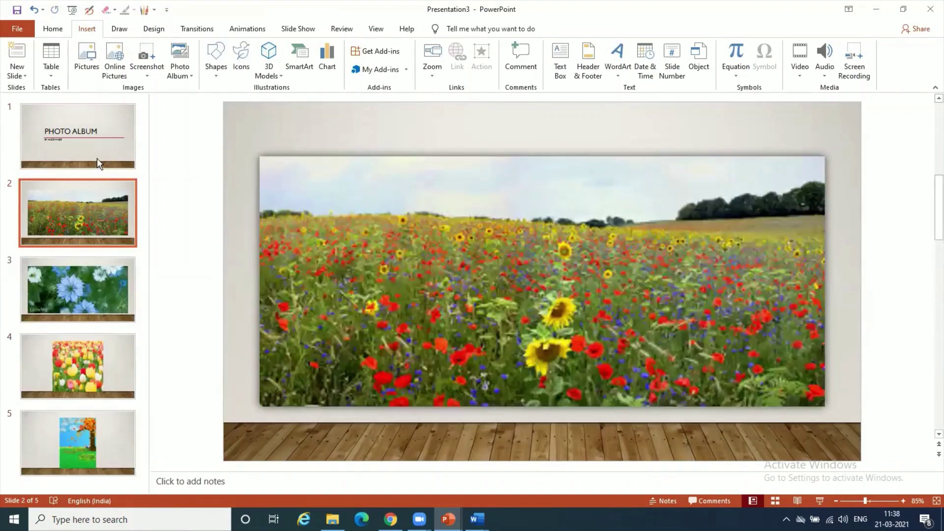